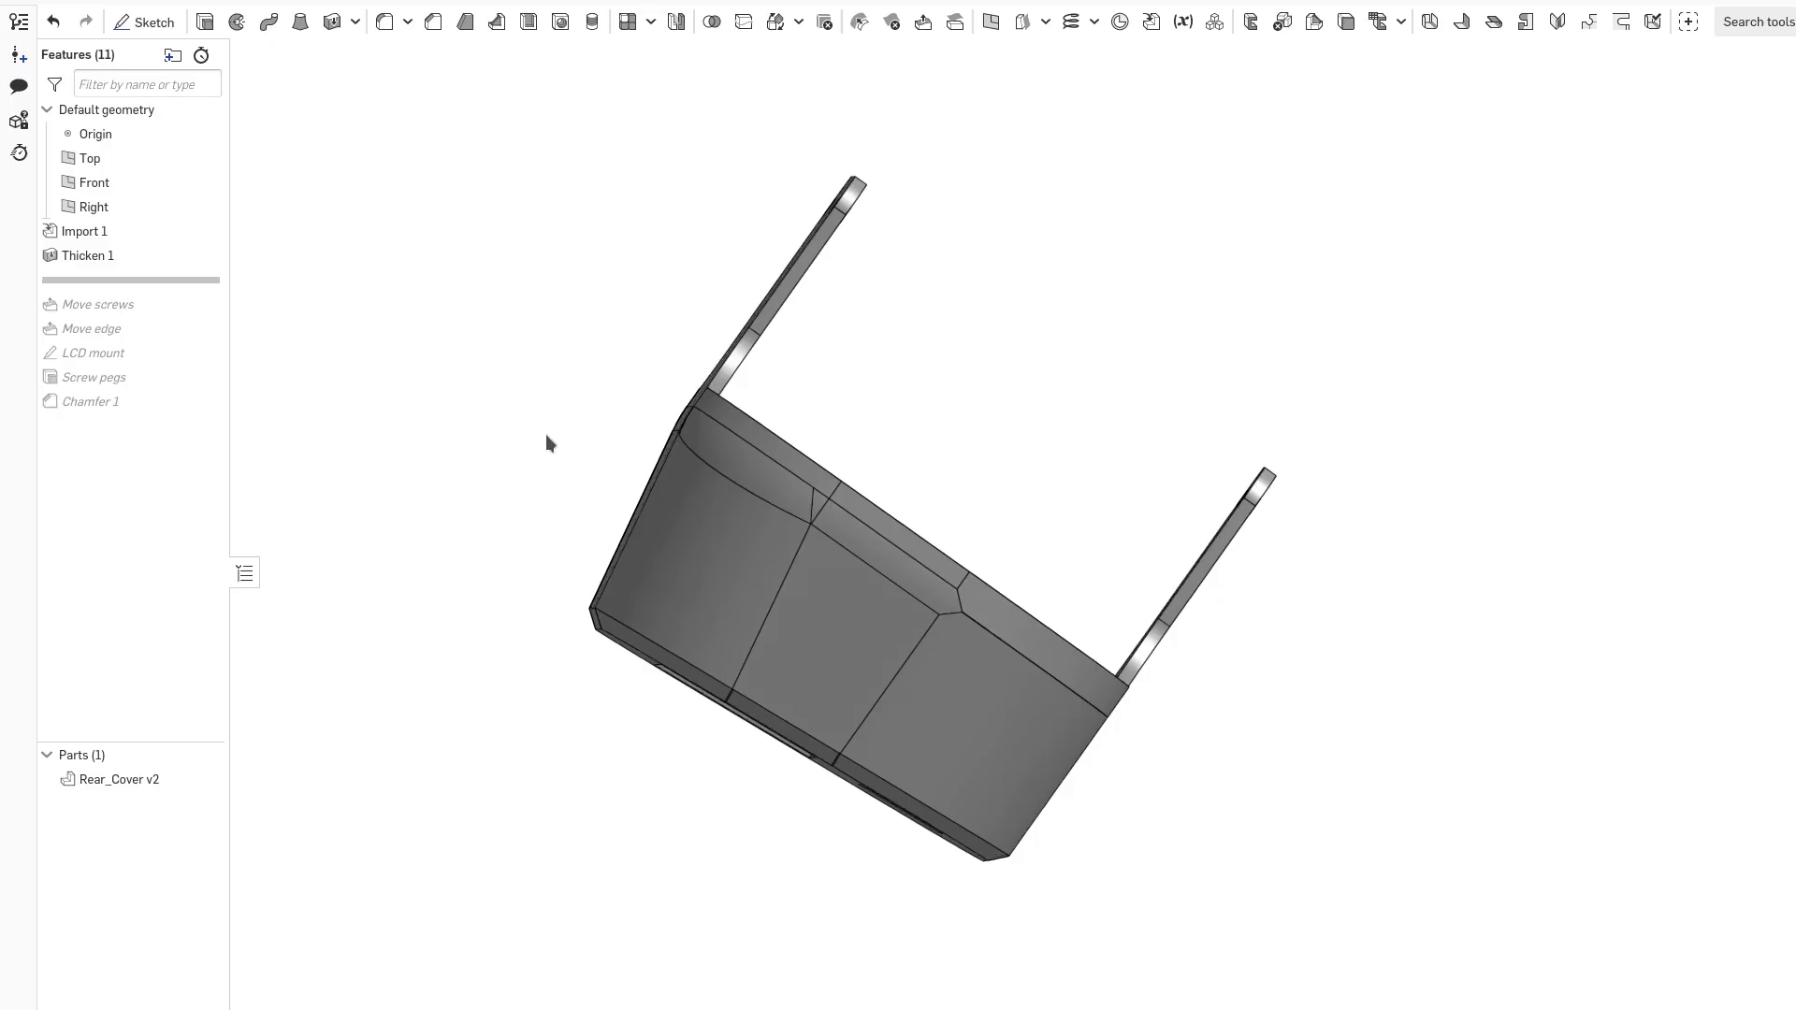
- Drag the rollback bar below Move edge, then below Chamfer 1, restoring the four chamfered pegs
mouse_move(545, 434)
right_mouse_down()
mouse_move(503, 517)
mouse_move(472, 417)
right_mouse_up()
middle_click_drag(472, 417, 448, 592)
mouse_move(572, 550)
right_mouse_down()
mouse_move(527, 618)
mouse_move(774, 351)
mouse_move(147, 340)
right_mouse_up()
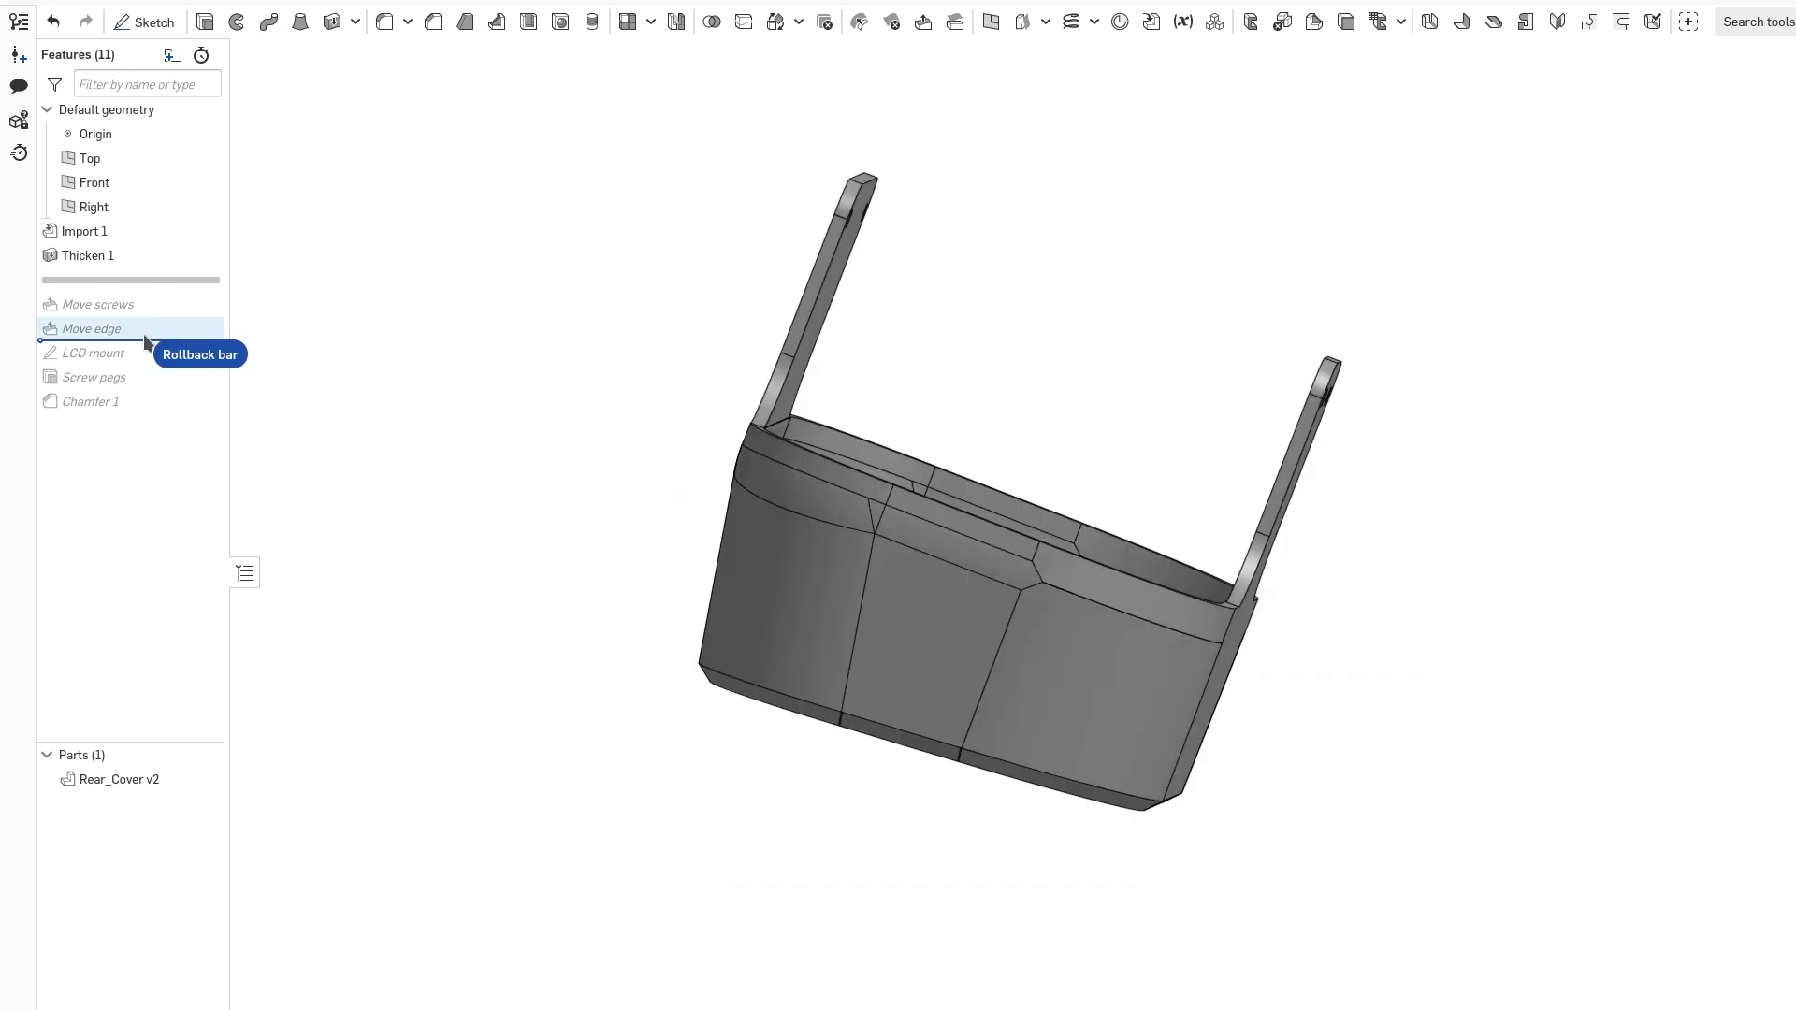
left_click_drag(143, 333, 144, 334)
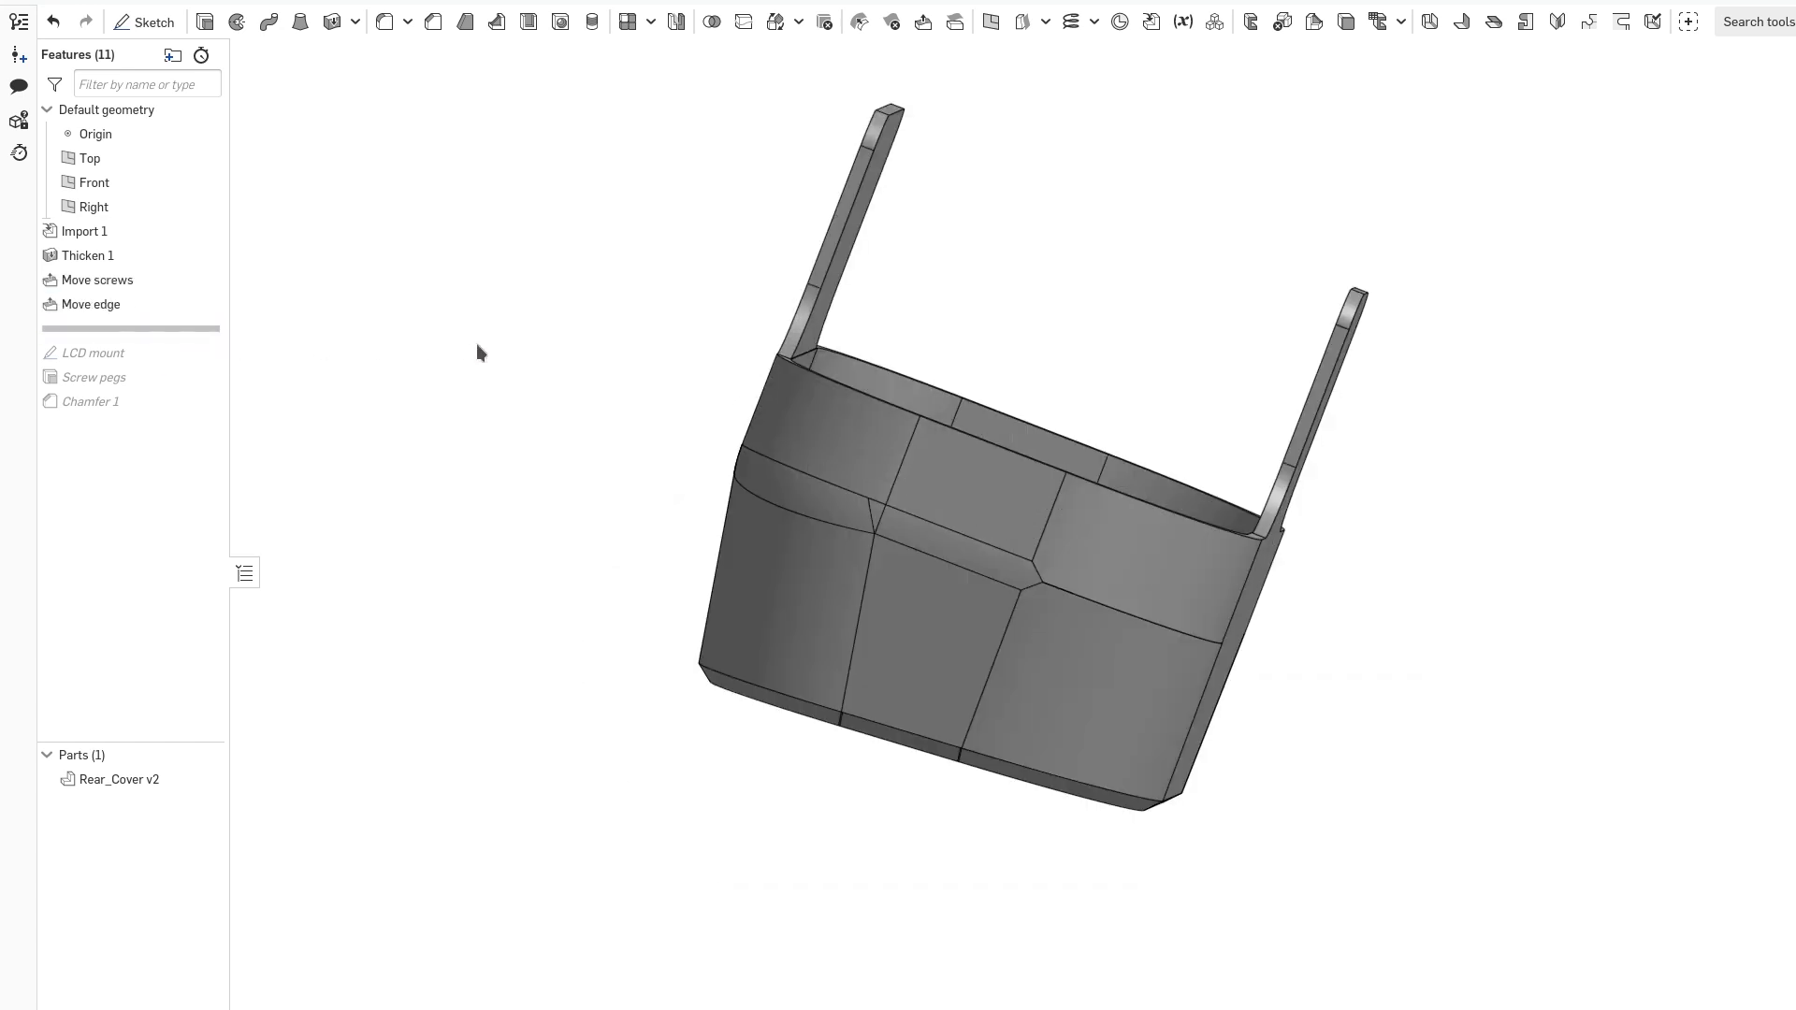
mouse_move(712, 390)
right_mouse_down()
mouse_move(654, 430)
mouse_move(639, 481)
mouse_move(682, 444)
mouse_move(696, 370)
mouse_move(533, 358)
right_mouse_up()
left_click_drag(134, 329, 134, 410)
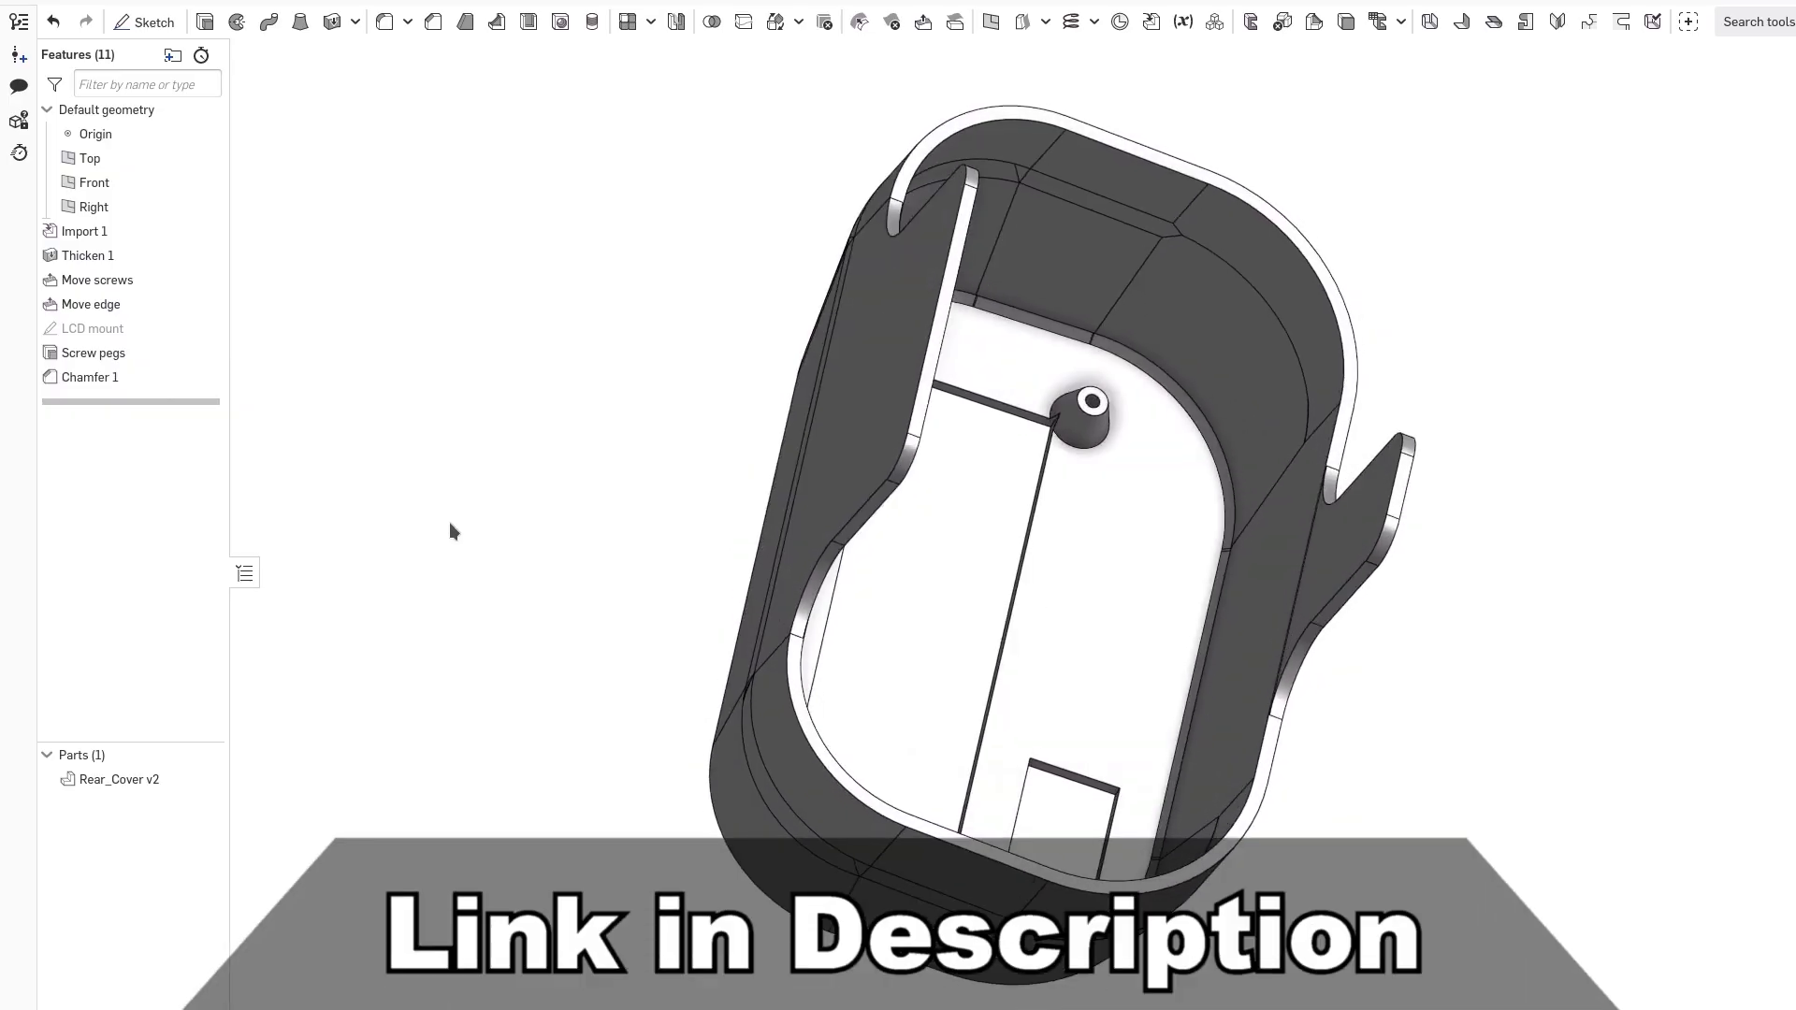
mouse_move(520, 309)
right_mouse_down()
mouse_move(549, 232)
mouse_move(418, 497)
right_mouse_up()
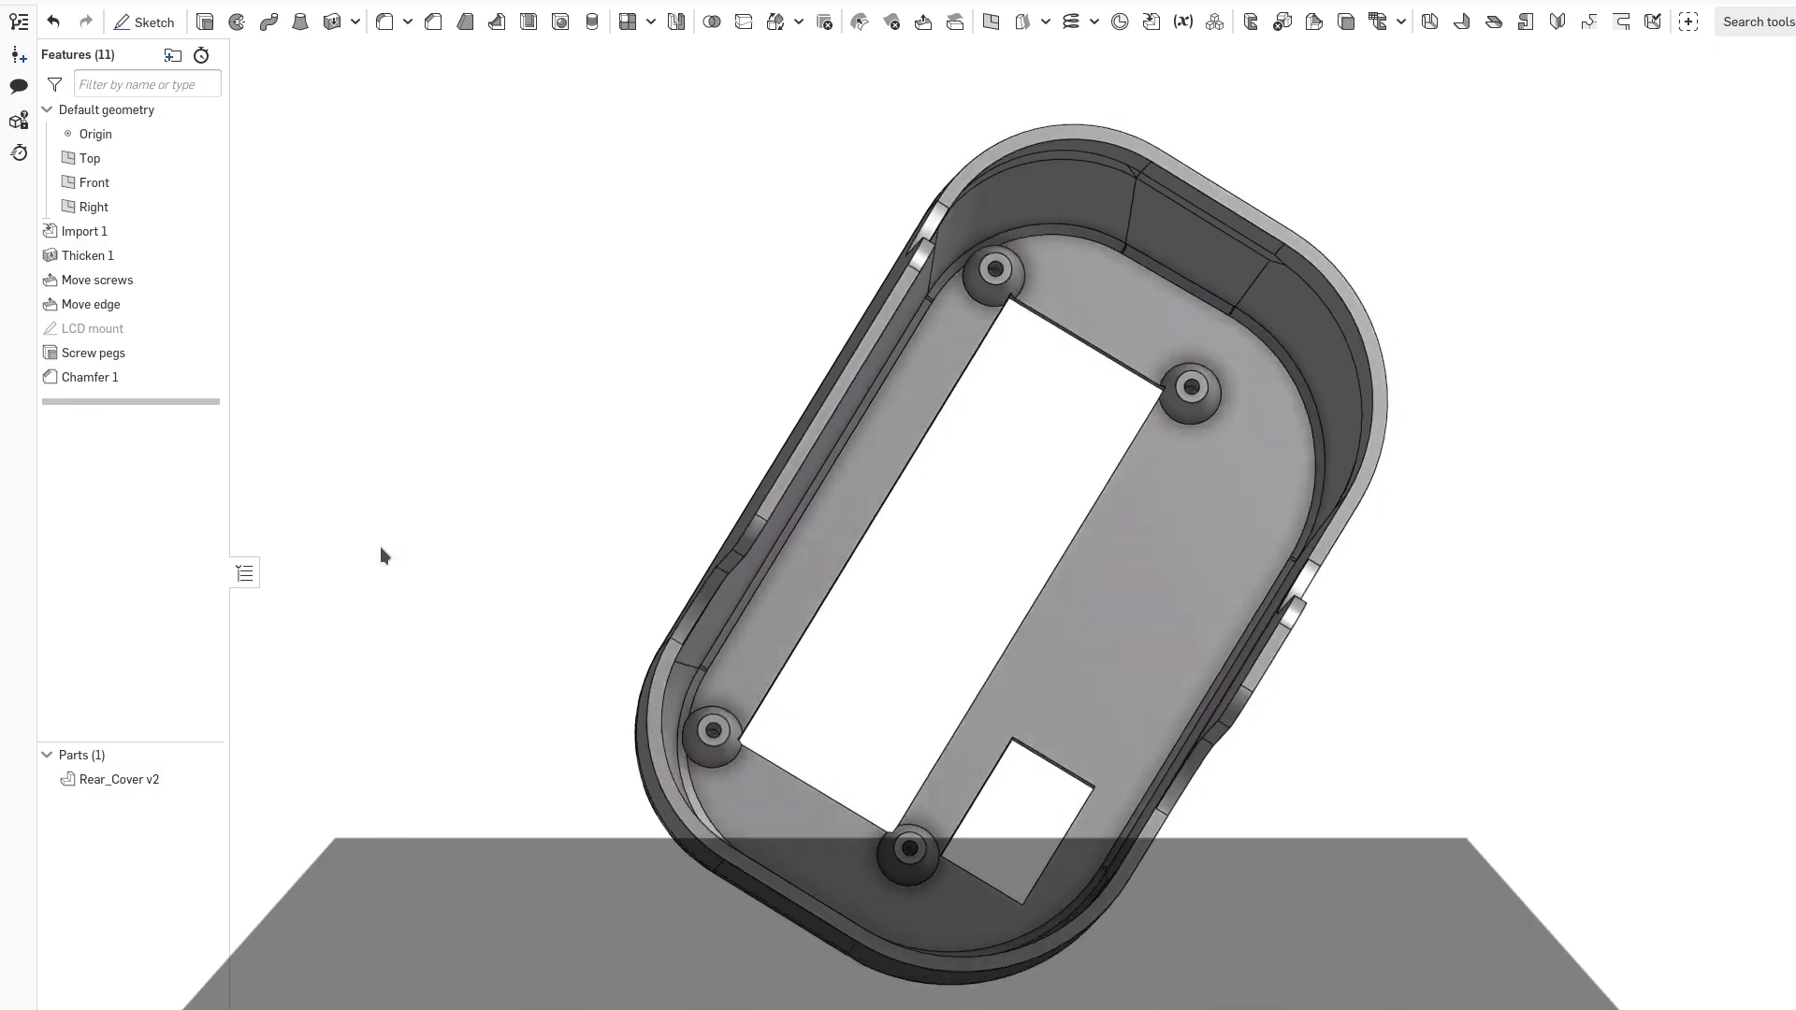